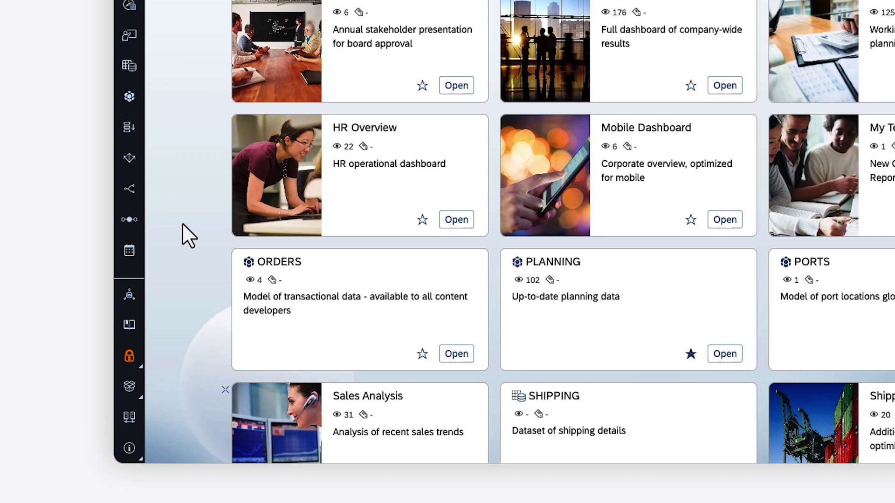
# Open the Security menu from the lock icon in the left sidebar
pyautogui.click(129, 358)
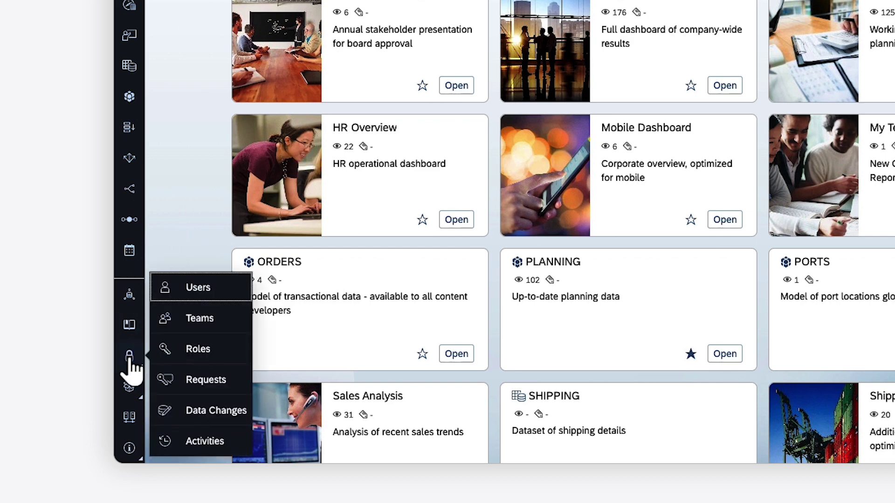
# Go to the Roles page and scroll down to the Planning Standard roles
pyautogui.click(202, 355)
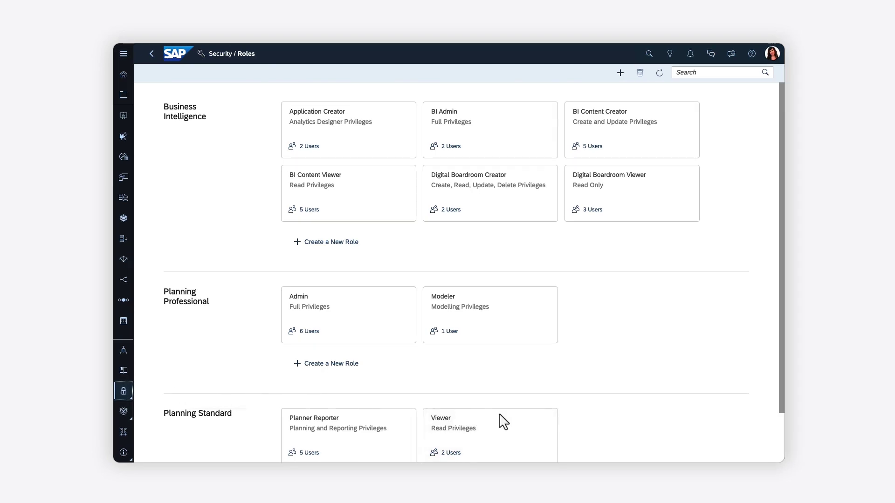
pyautogui.scroll(-1, 782, 433)
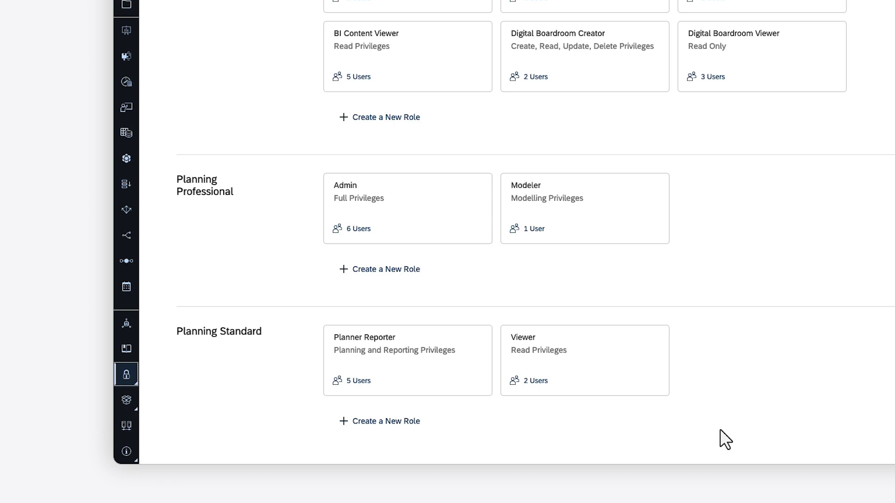
# Create the Planning Standard role Planner_Restricted from the Planner Reporter template
pyautogui.click(383, 422)
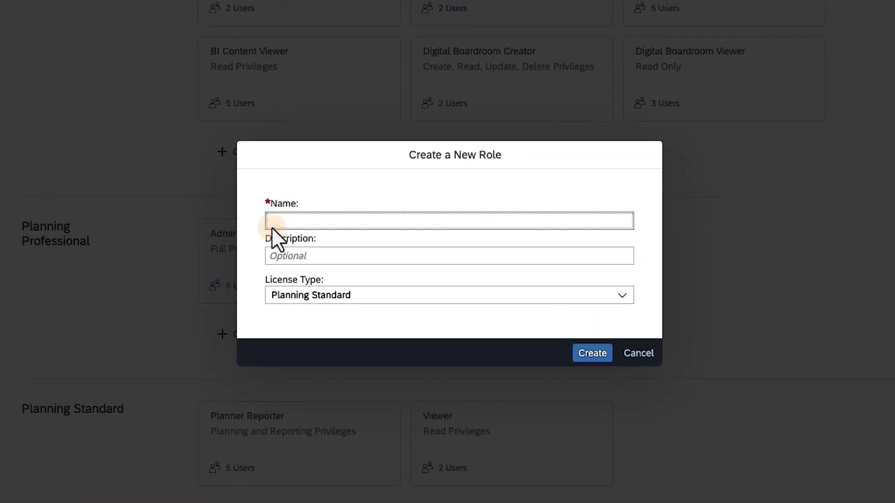
pyautogui.write('Planner_Restricted')
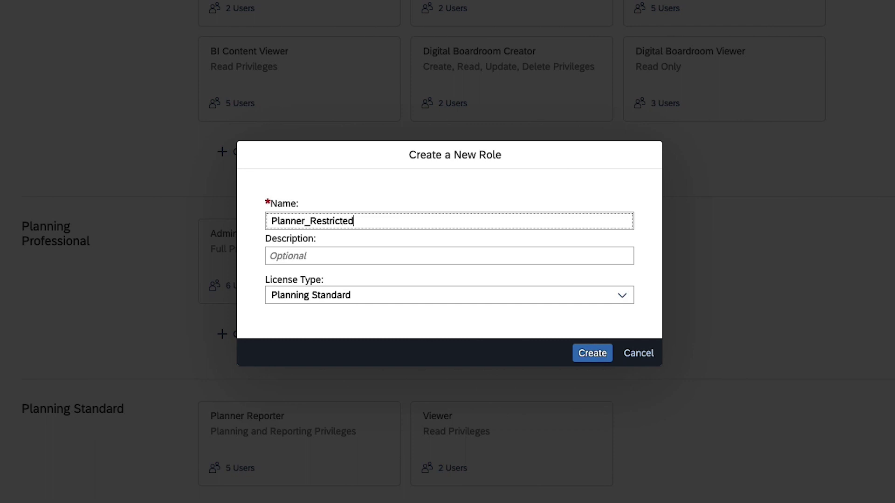
pyautogui.click(594, 358)
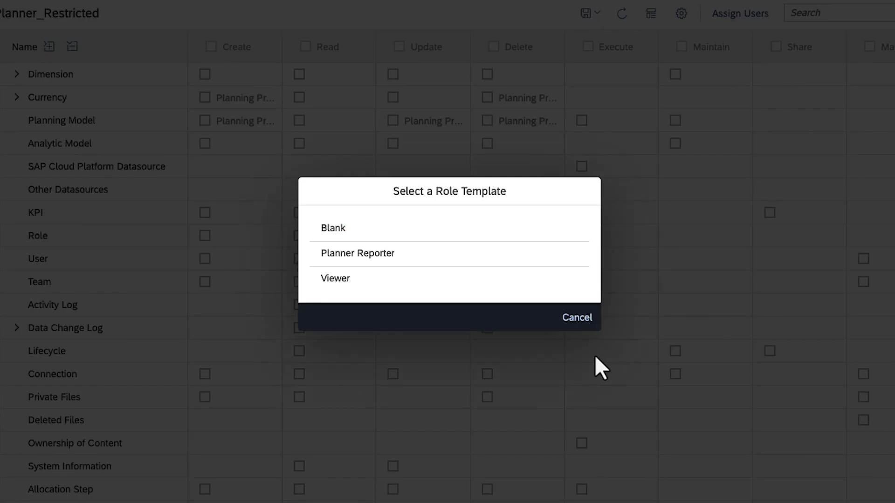
pyautogui.click(357, 257)
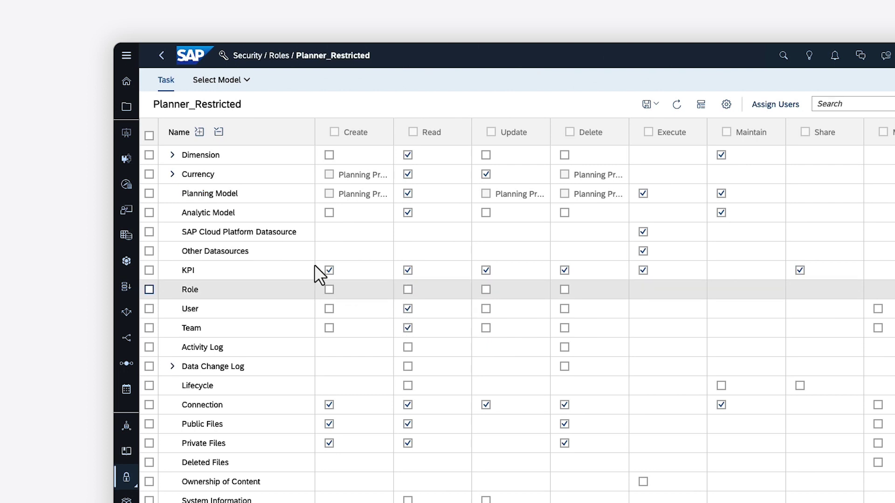
# Expand Currency in the permissions grid to show its six currency models
pyautogui.click(172, 174)
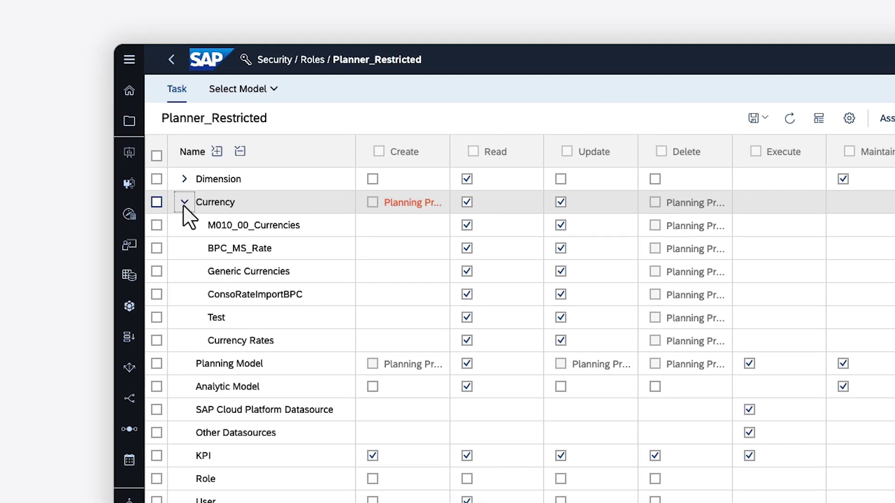
# Attach the PLANNING model to Planner_Restricted with Limited Access, then return to task permissions
pyautogui.click(274, 89)
pyautogui.click(340, 175)
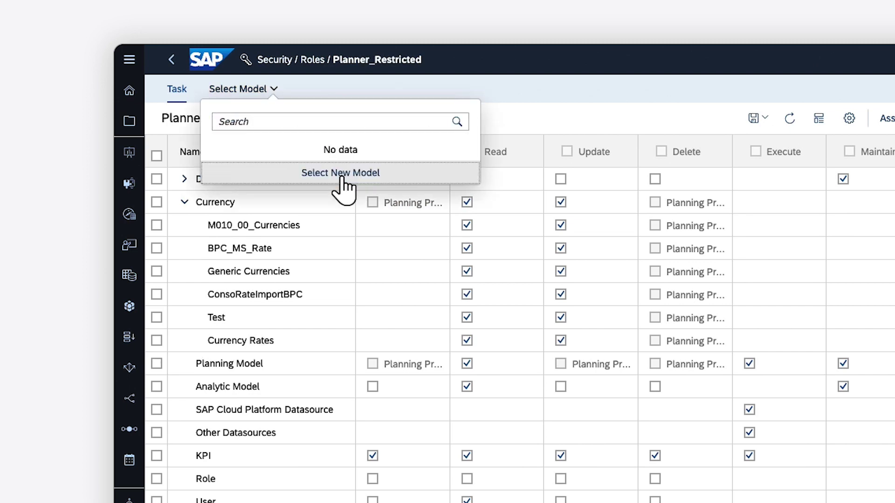
pyautogui.click(176, 74)
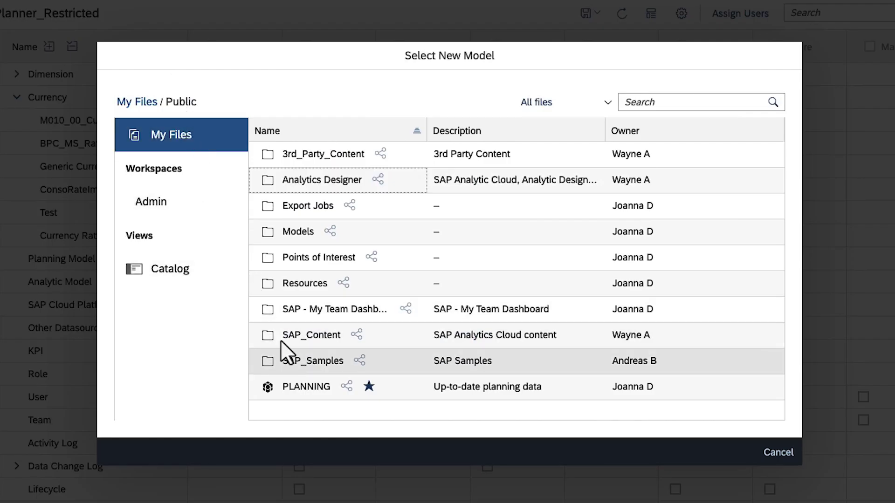
pyautogui.click(304, 390)
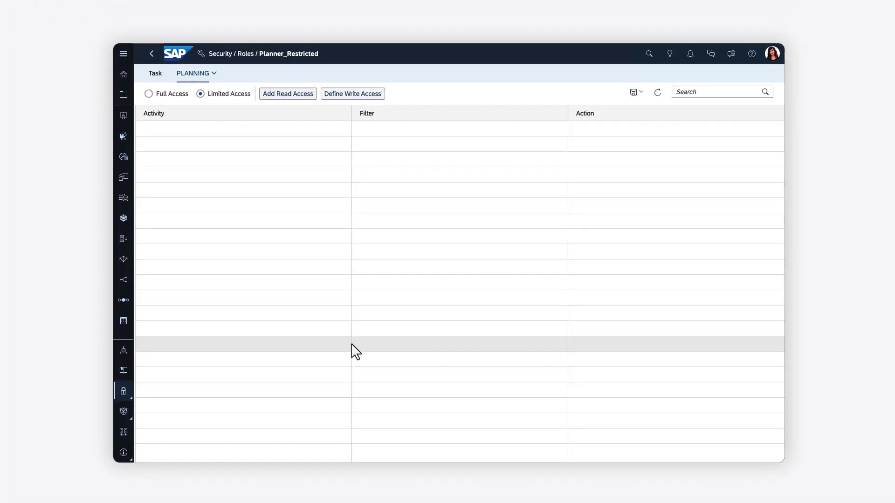
pyautogui.click(156, 77)
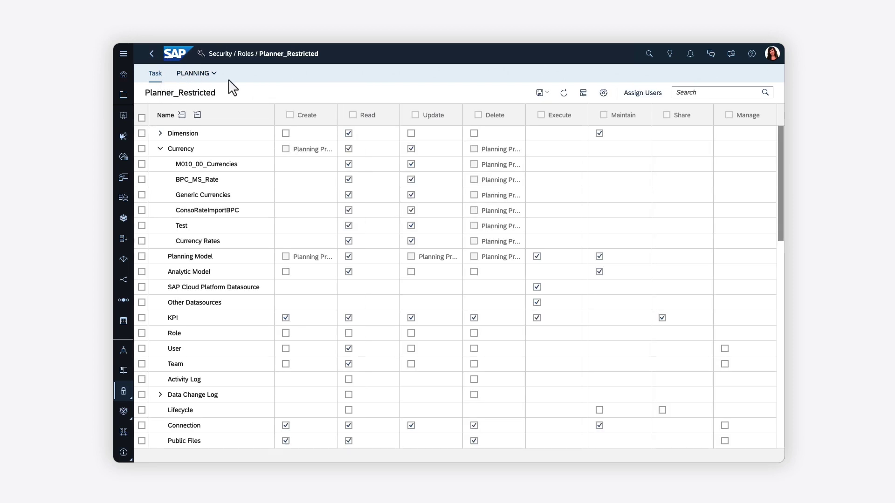
# Remove Update on Currency and Create on Allocation Step and Allocation Process, then save the role
pyautogui.click(603, 93)
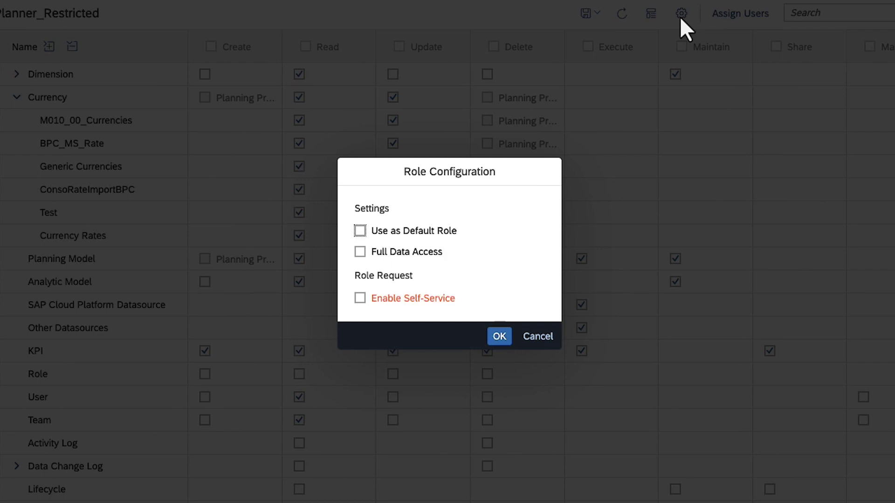
pyautogui.click(538, 336)
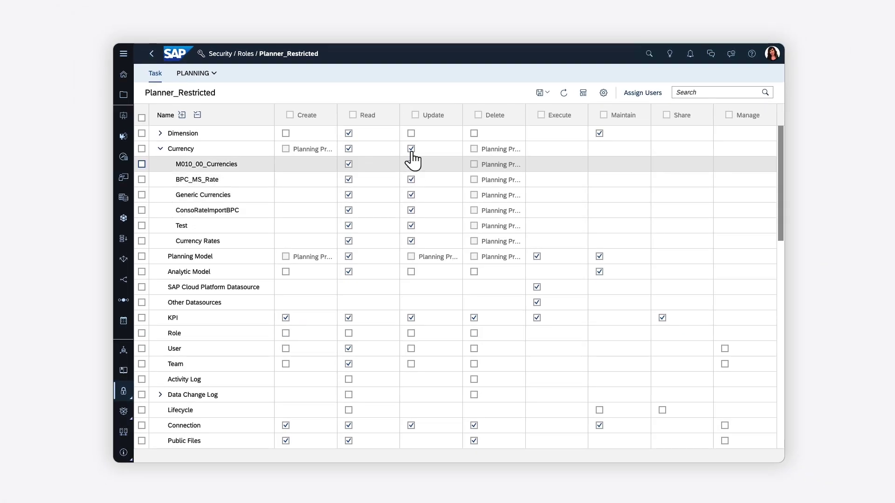
pyautogui.click(411, 150)
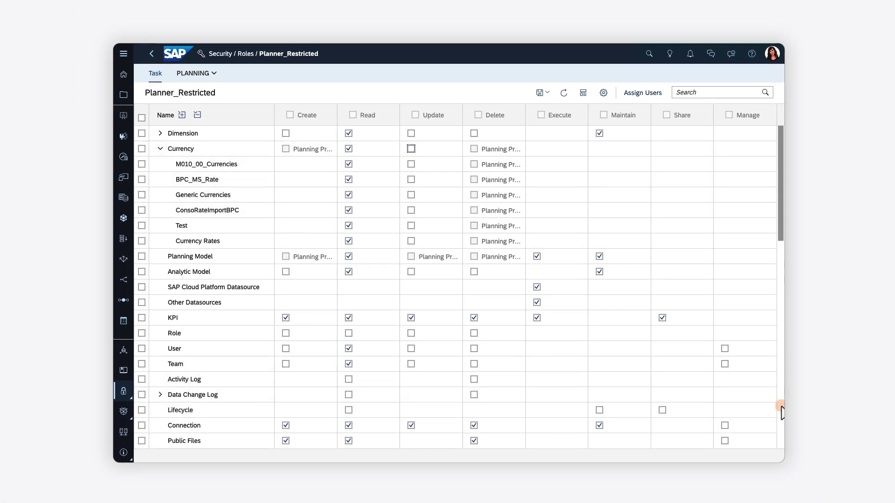
pyautogui.scroll(-5, 779, 412)
pyautogui.click(286, 241)
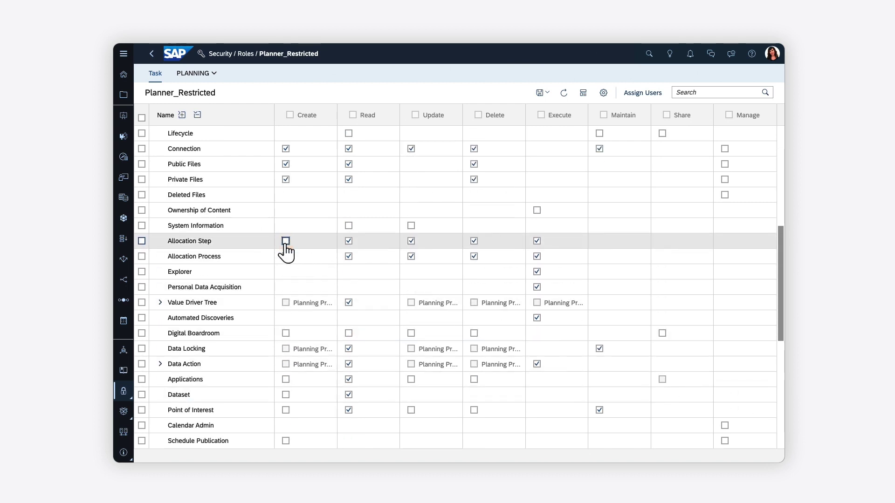
pyautogui.click(285, 257)
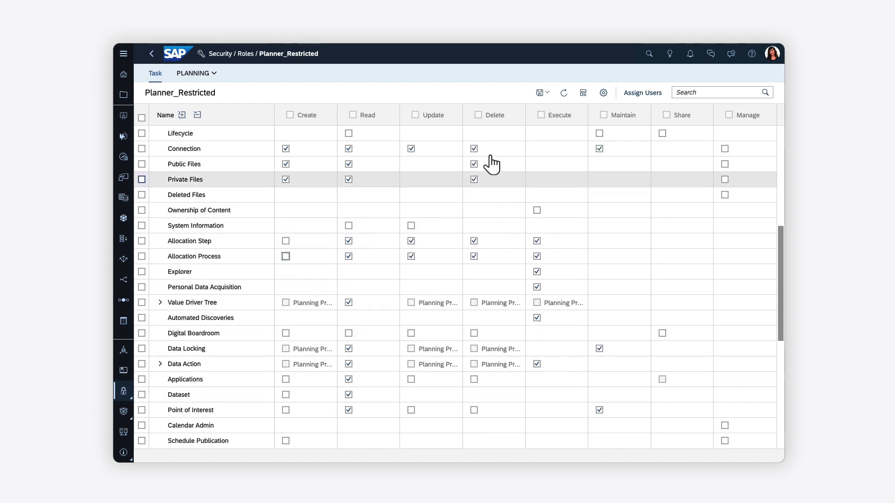
pyautogui.click(547, 93)
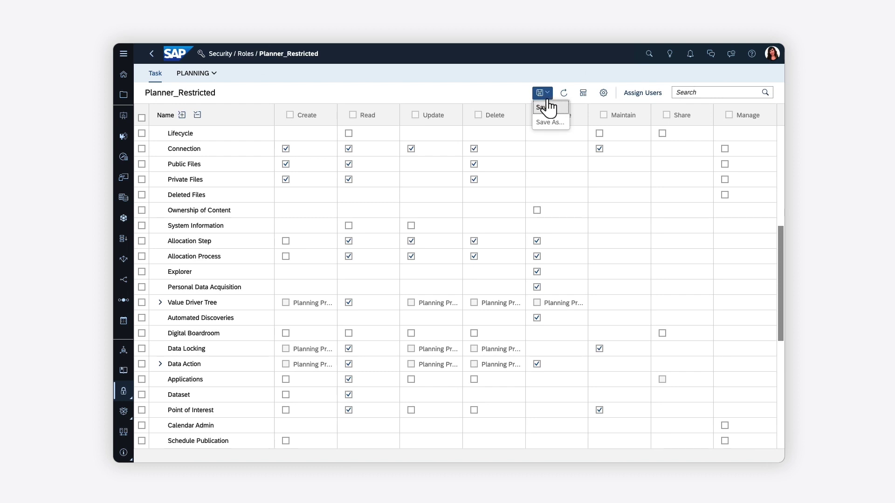
pyautogui.click(548, 108)
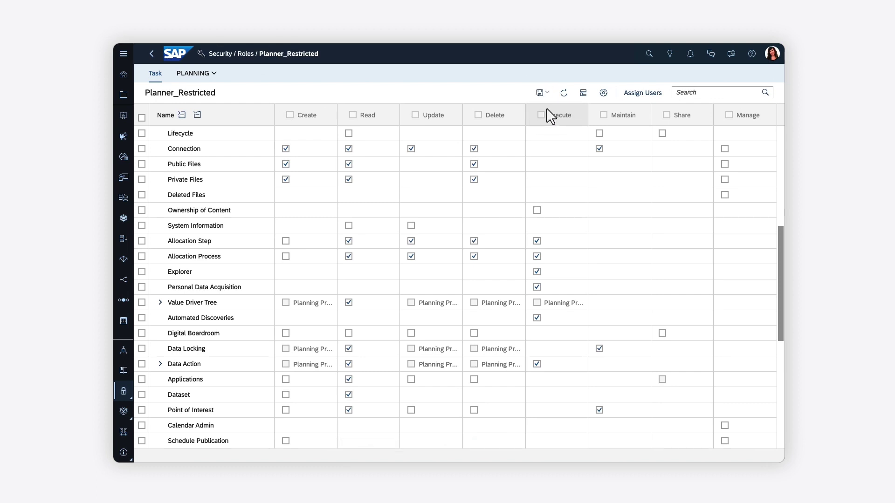
pyautogui.click(642, 93)
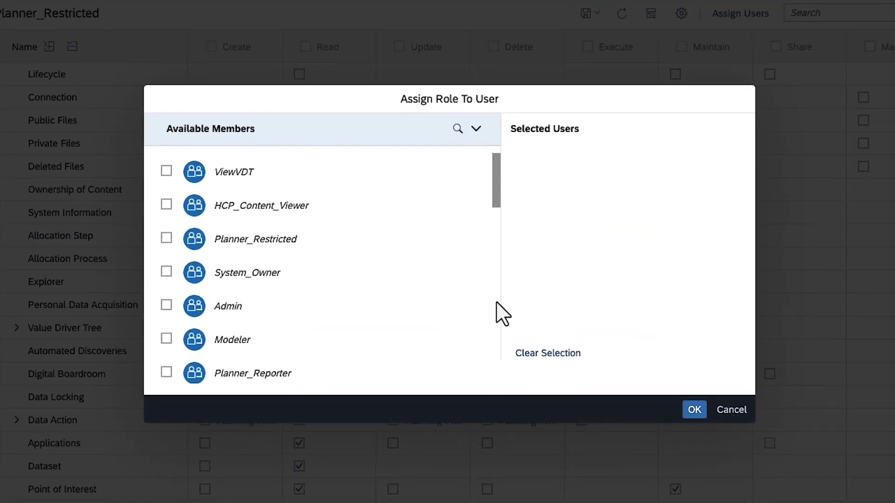
pyautogui.scroll(-3, 480, 286)
pyautogui.click(497, 303)
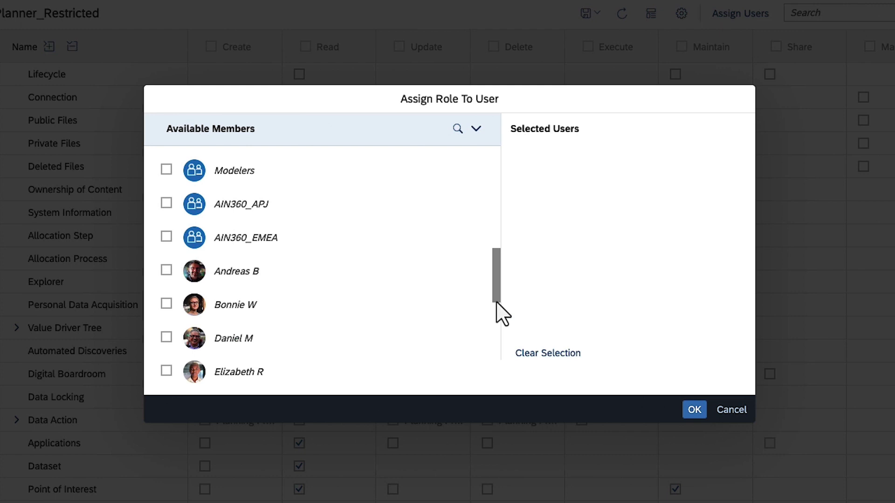
pyautogui.click(732, 411)
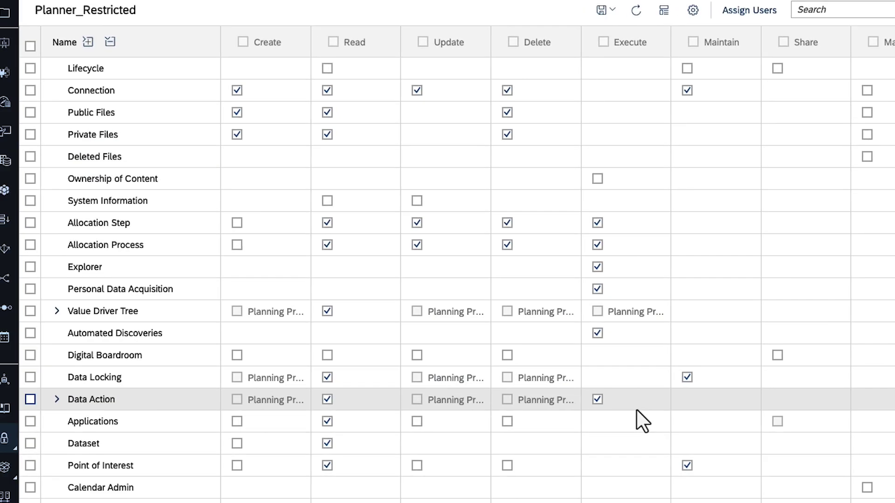
# Go to Security > Users and add a new user row with the user's ID
pyautogui.click(3, 439)
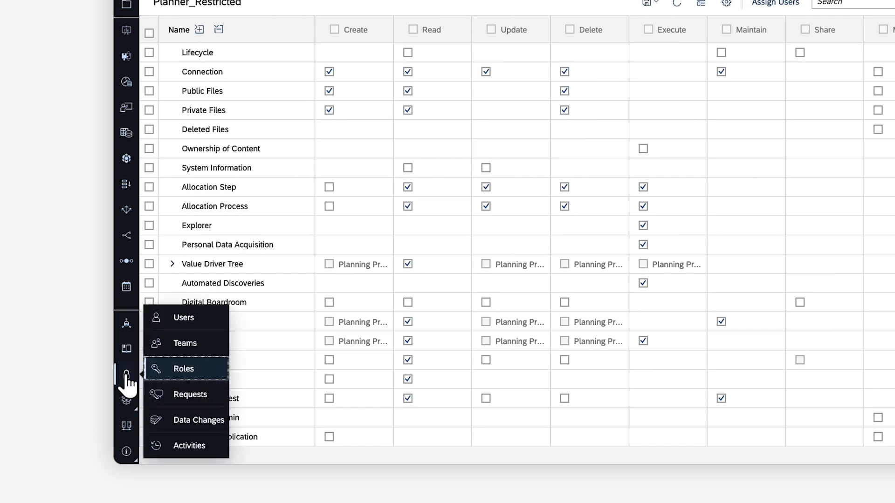
pyautogui.click(183, 319)
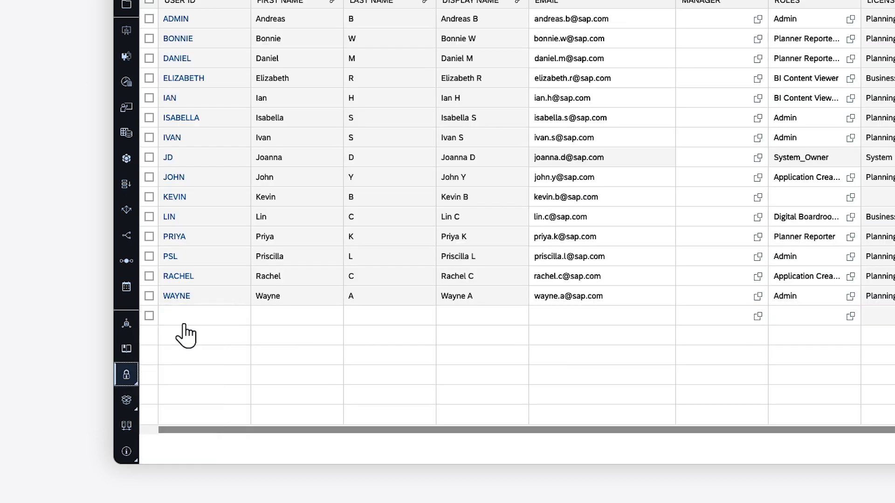
pyautogui.click(171, 349)
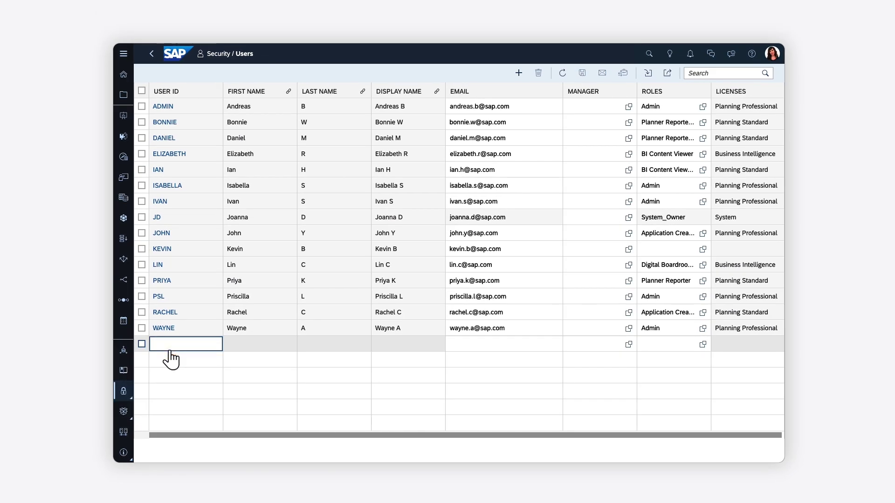
pyautogui.write('ISOBEL')
pyautogui.press('Tab')
# Fill in the new user's first name, last name, display name and e-mail address
pyautogui.write('Isobel')
pyautogui.press('Tab')
pyautogui.write('J')
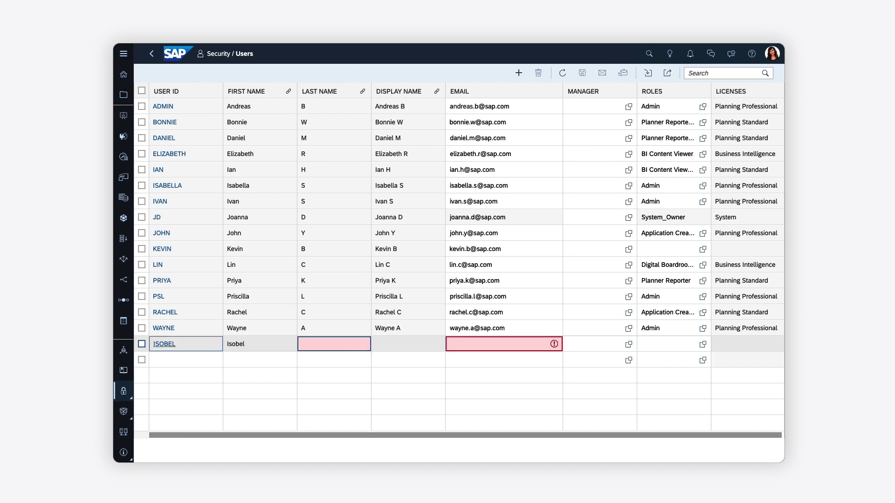
pyautogui.press('Tab')
pyautogui.write('Isobel J')
pyautogui.press('Tab')
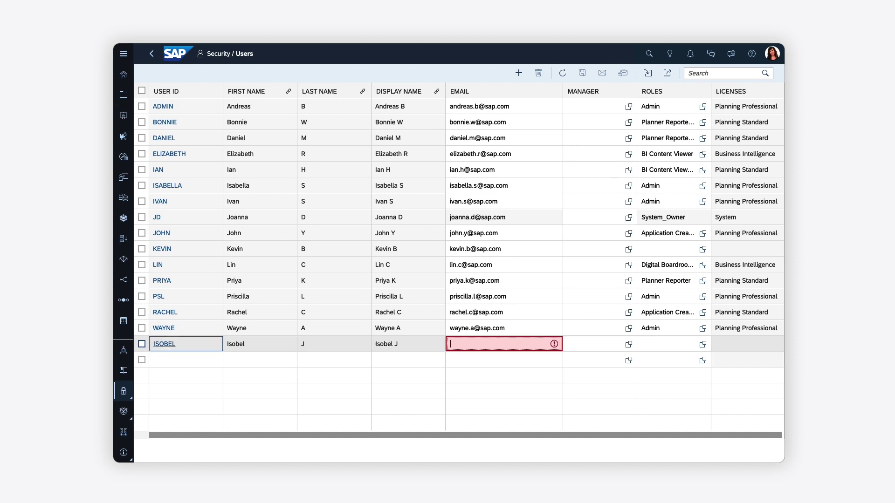
pyautogui.press('Tab')
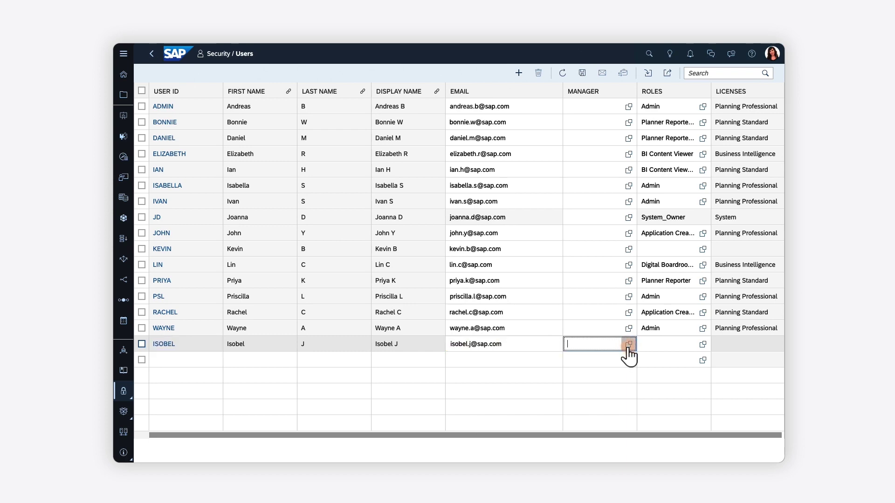
# Pick a manager for the new user from the user list
pyautogui.click(628, 344)
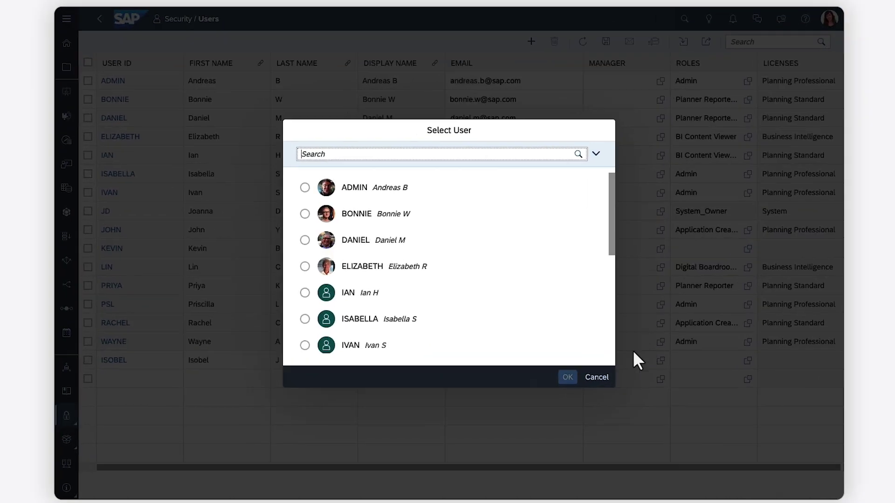
pyautogui.click(611, 349)
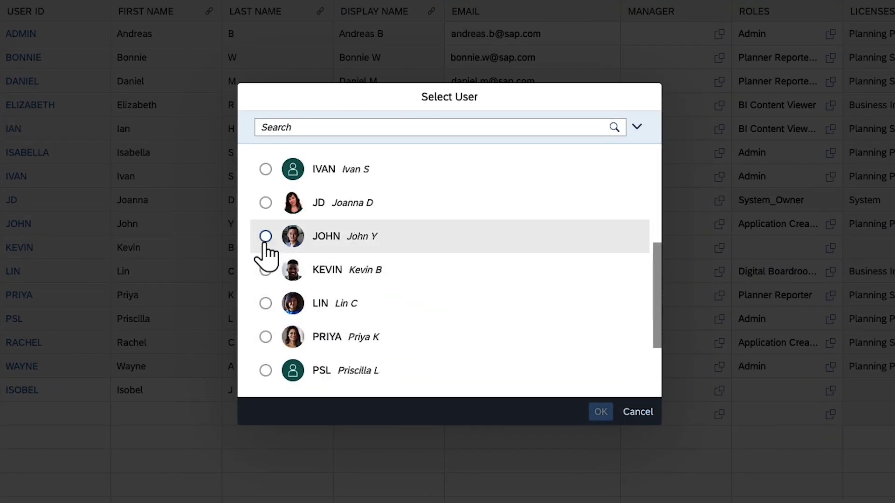
pyautogui.click(265, 243)
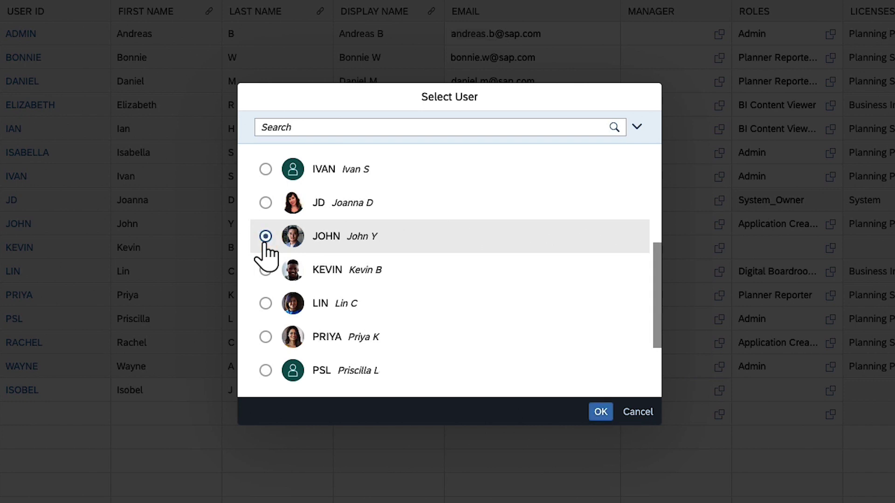
pyautogui.click(600, 412)
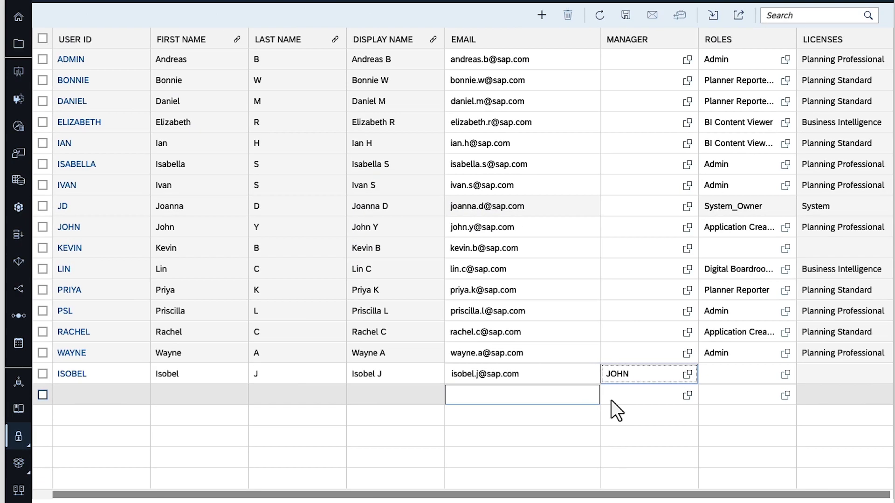
# Assign the Planner_Restricted role to the new user
pyautogui.click(786, 374)
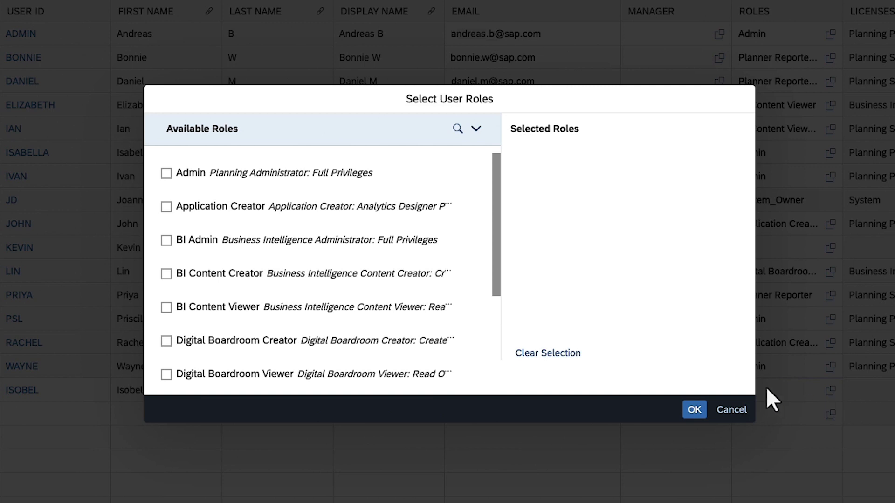
pyautogui.click(494, 360)
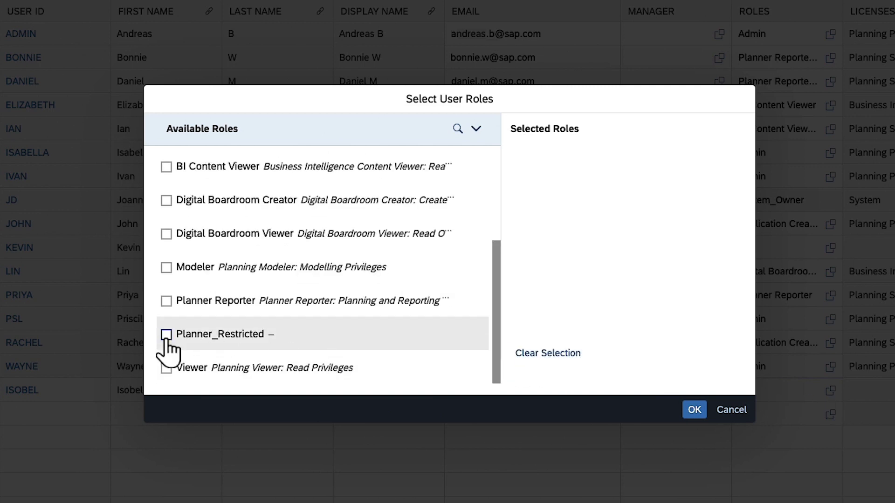
pyautogui.click(166, 335)
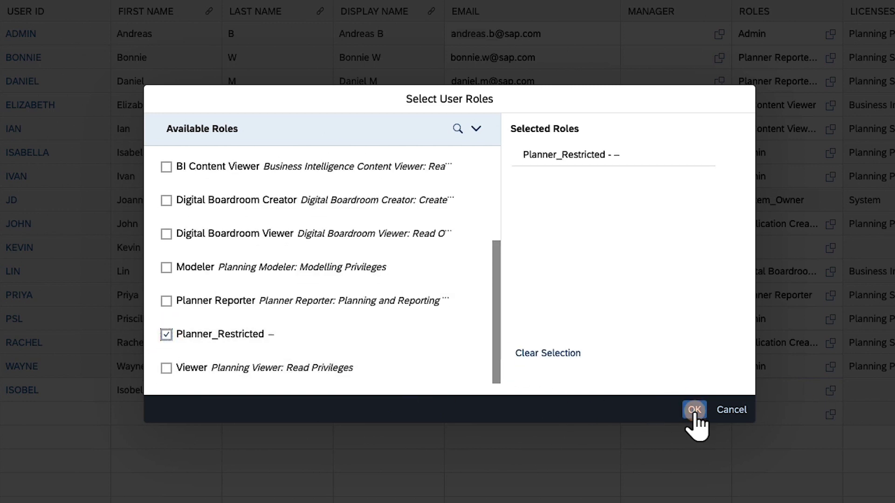
pyautogui.click(694, 411)
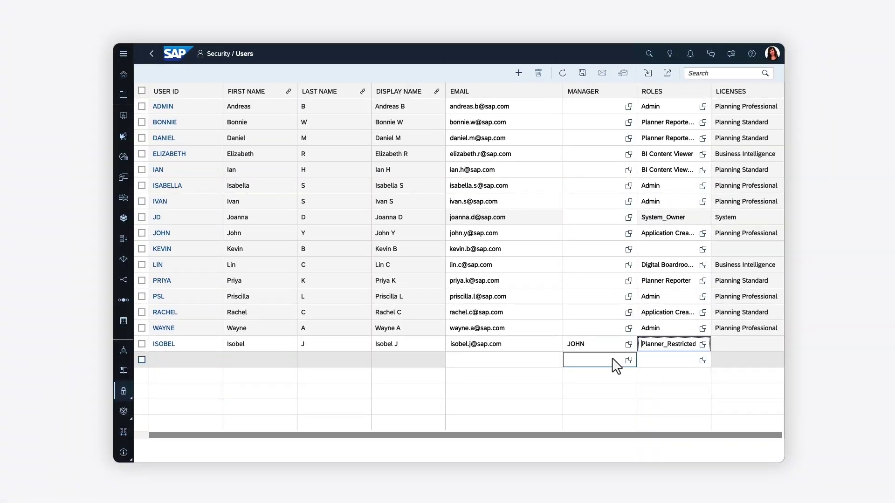
# Save the new user and bring up the Security menu again
pyautogui.click(582, 75)
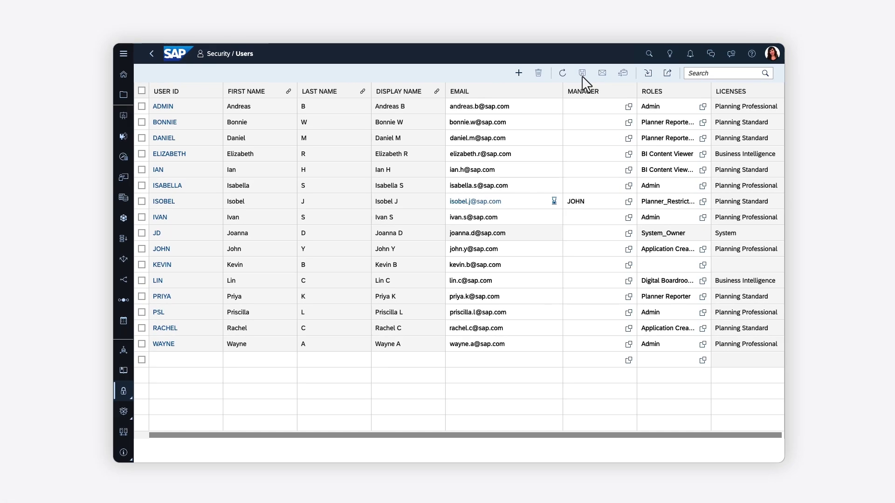
pyautogui.click(124, 393)
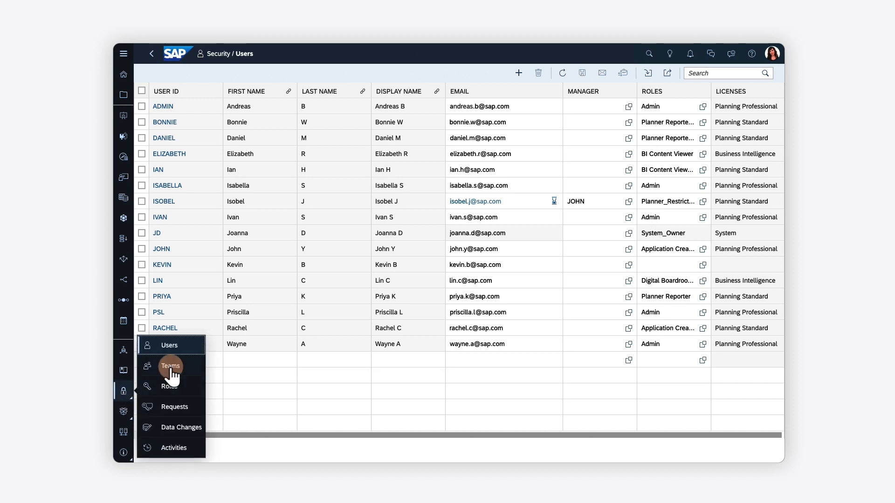
# Start a new team named Finance with description 'Financial planning team'
pyautogui.click(170, 366)
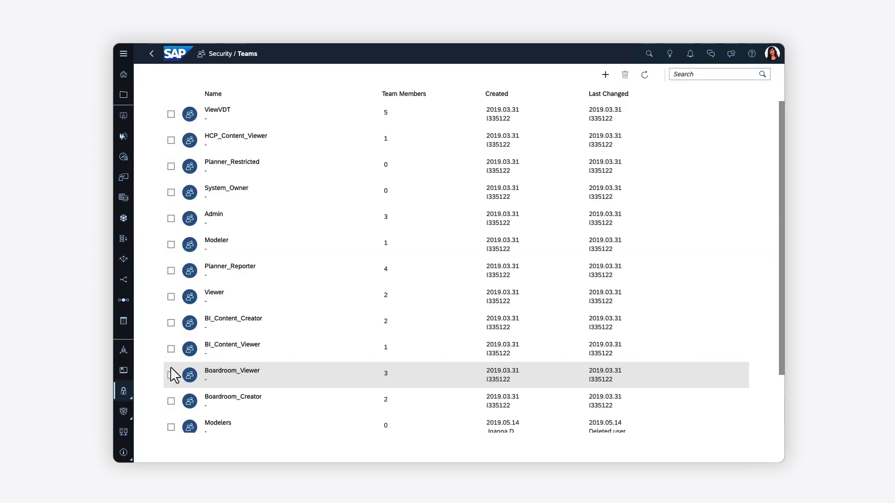
pyautogui.click(606, 75)
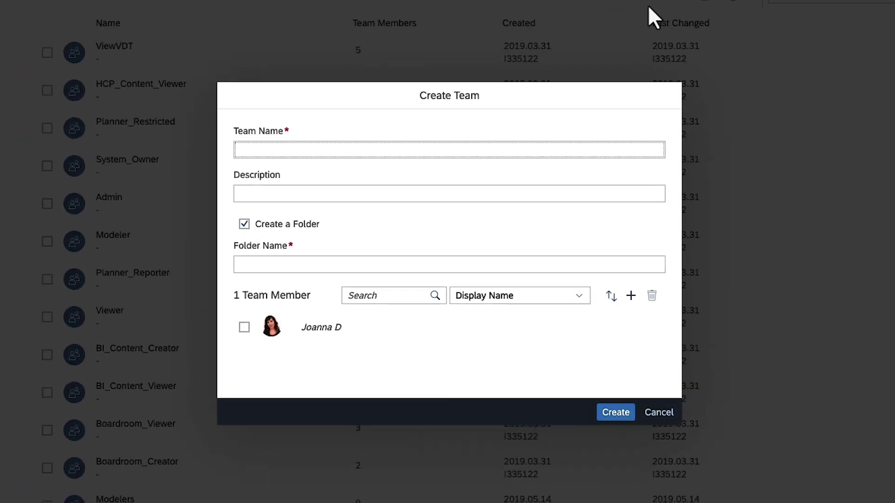
pyautogui.write('Finance')
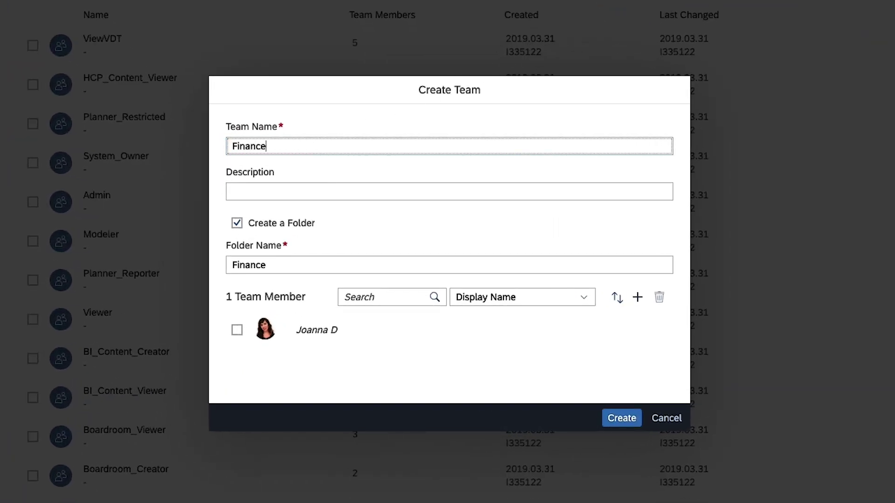
pyautogui.press('Tab')
pyautogui.write('Fina')
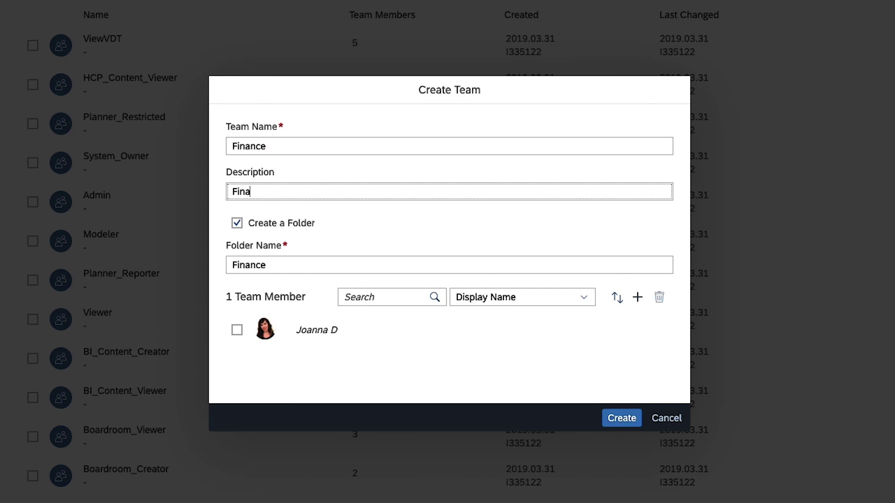
pyautogui.write('ncial planning team')
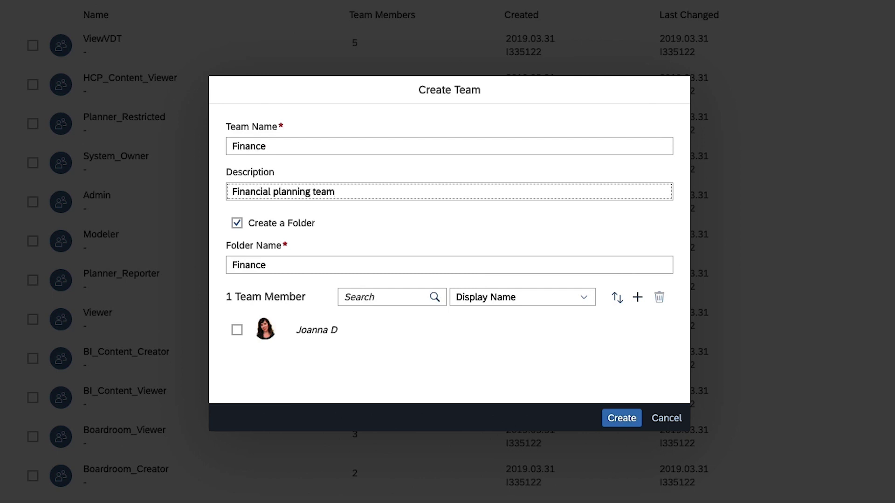
# Add four users, including the new user, as members and create the Finance team
pyautogui.click(637, 299)
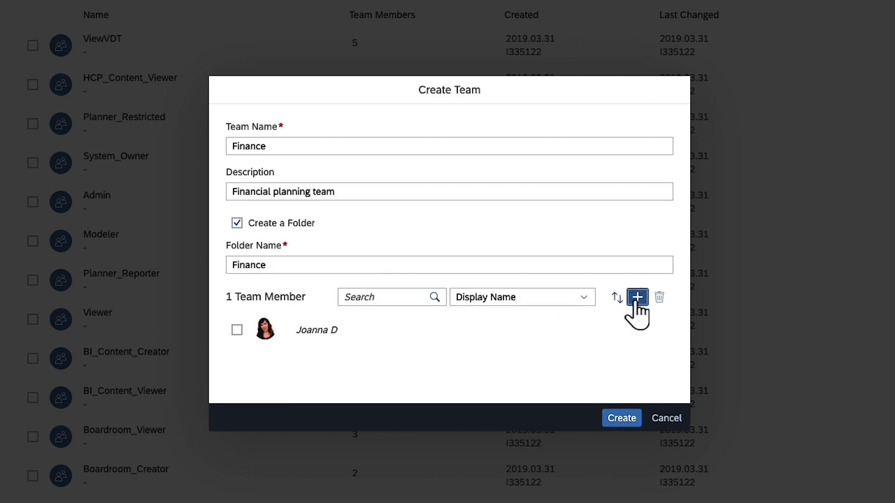
pyautogui.click(167, 204)
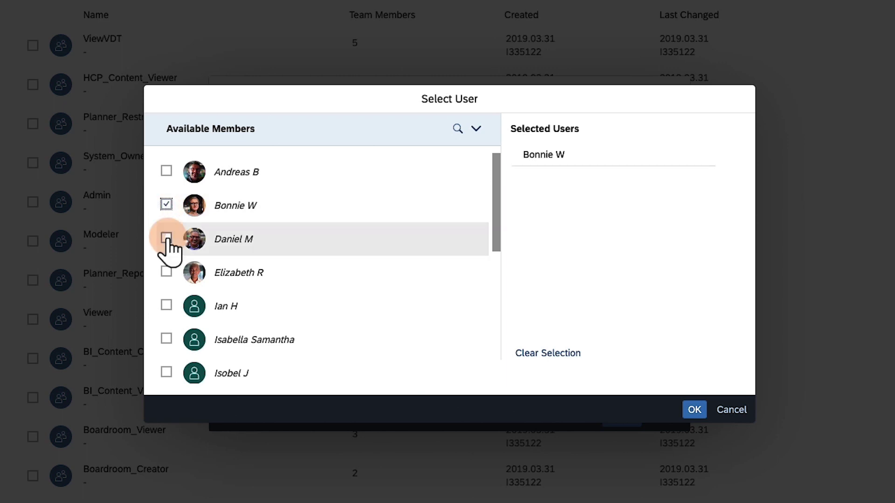
pyautogui.click(167, 238)
pyautogui.click(166, 372)
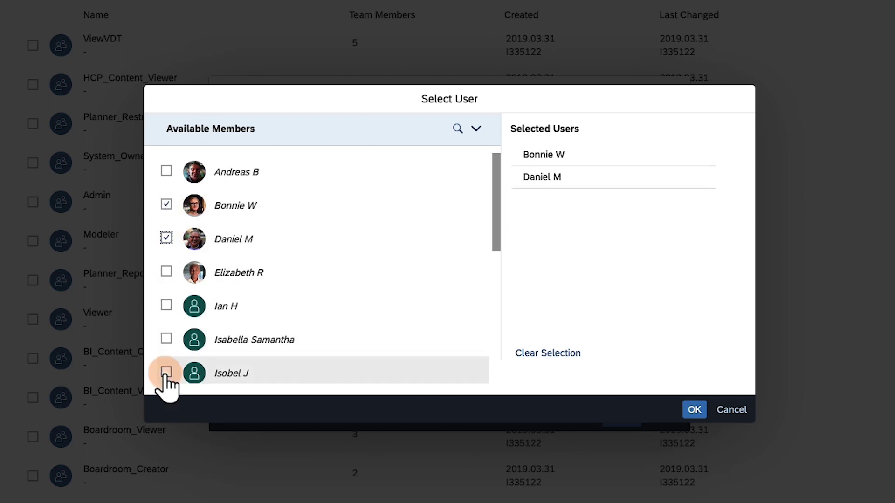
pyautogui.click(498, 353)
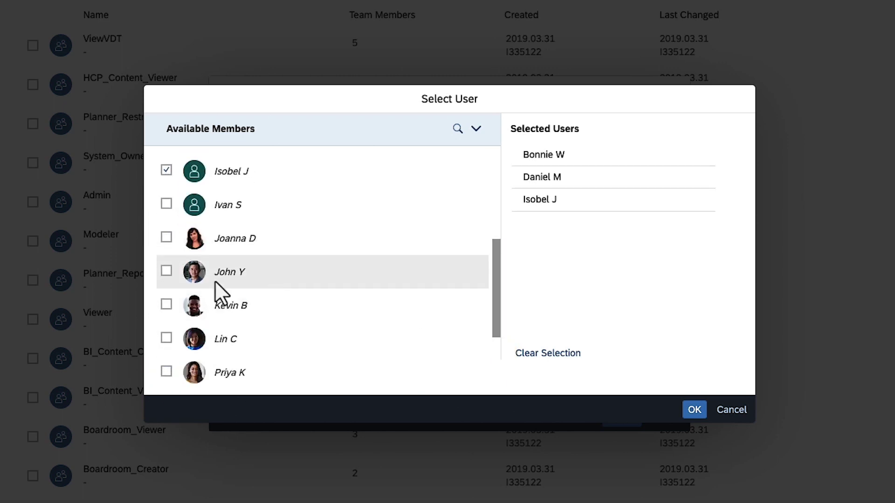
pyautogui.click(166, 270)
pyautogui.click(694, 410)
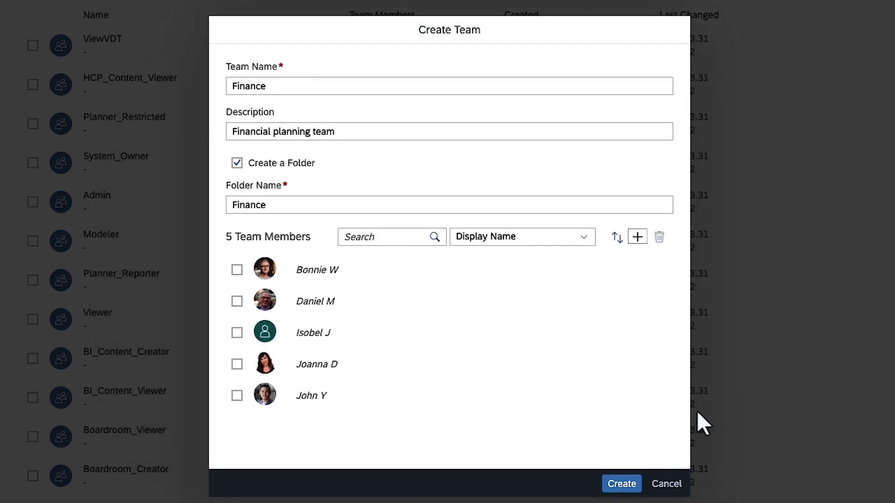
pyautogui.click(626, 482)
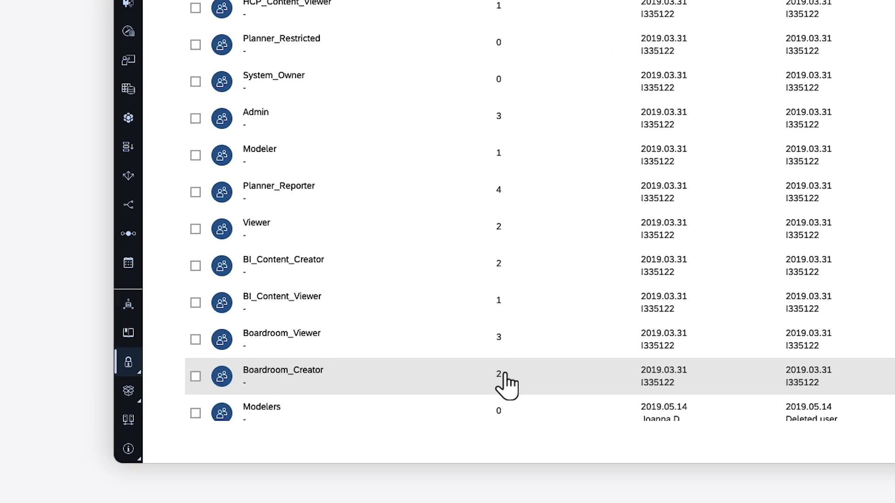
# Leave the Teams list and switch to the Home page's Catalog of published stories and models
pyautogui.click(128, 364)
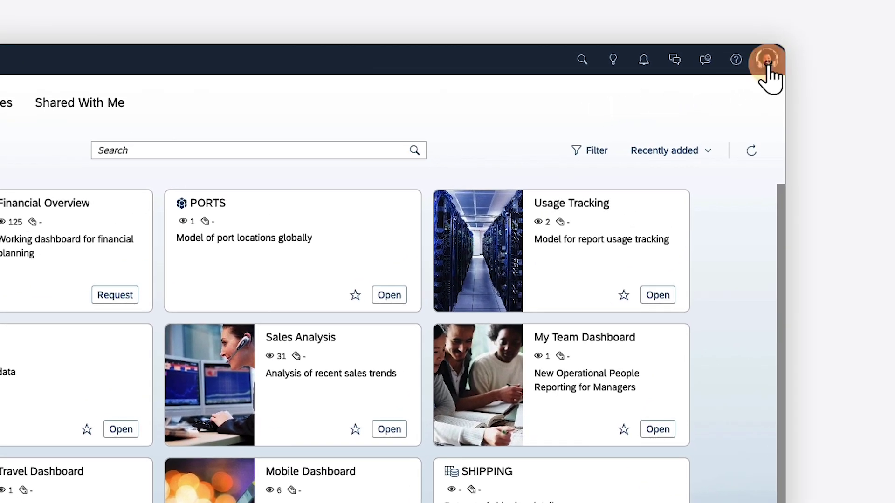
# Open the avatar's profile menu with Profile Settings and Request Roles over the Home catalog
pyautogui.click(767, 59)
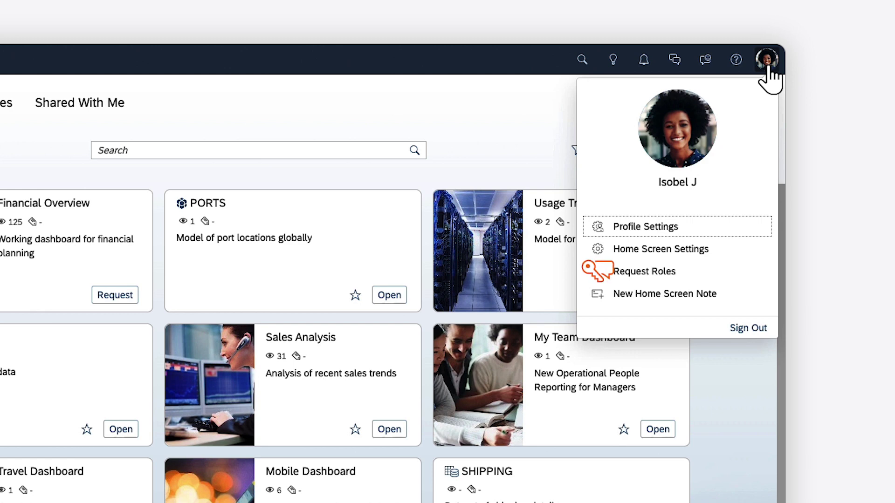